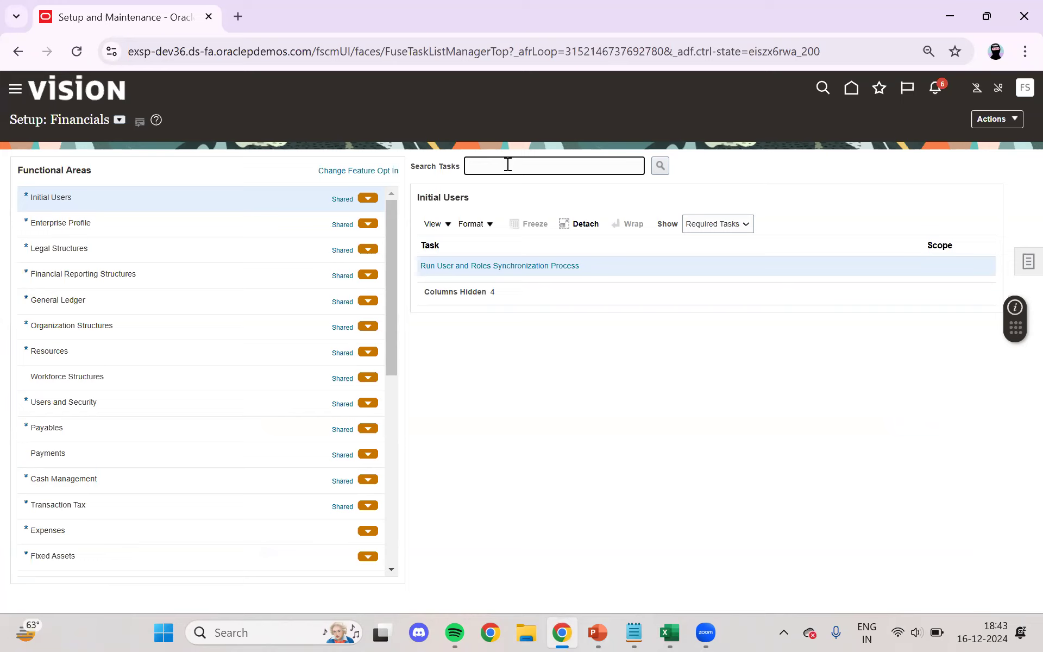
Step: Reload the Setup and Maintenance work area and search the Financials setup tasks for "manage procurement"
{"action": "left_click", "coordinate": [1024, 92]}
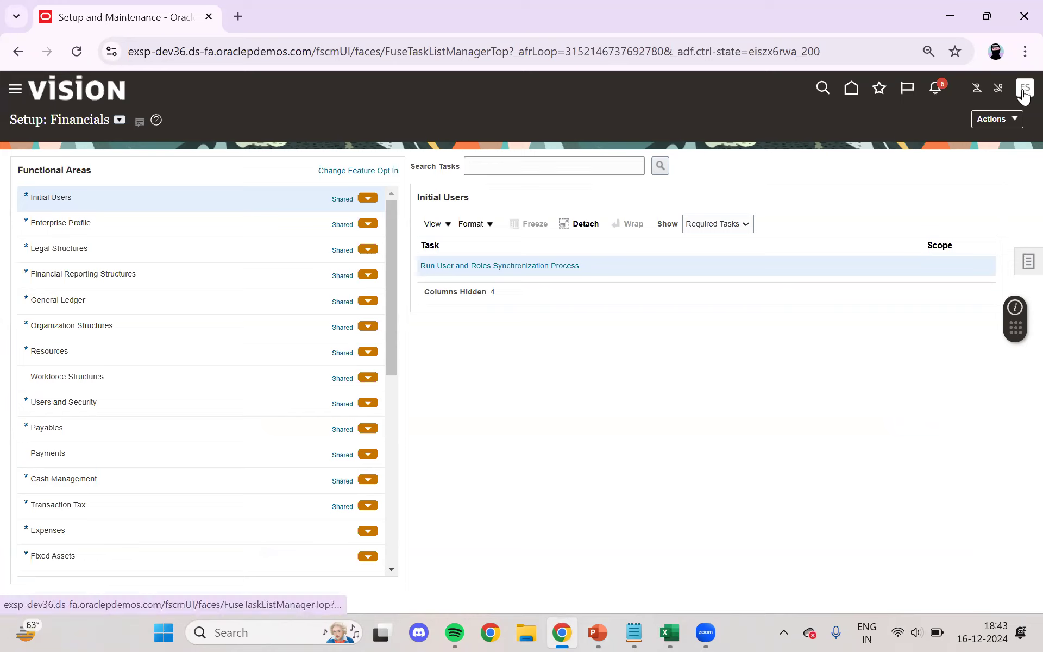
{"action": "left_click", "coordinate": [807, 286]}
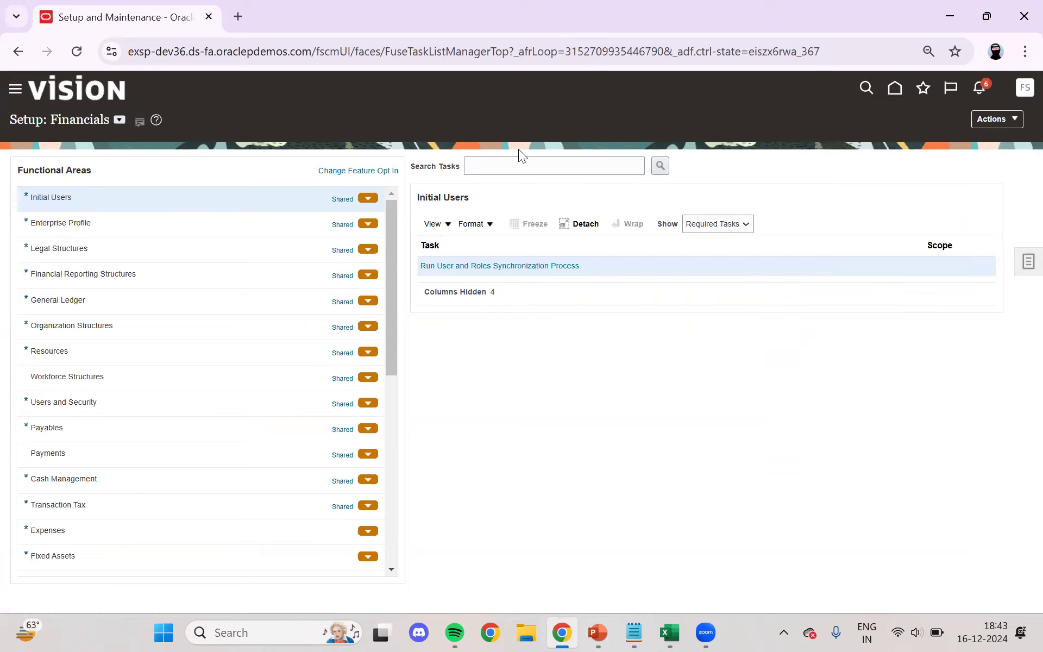
{"action": "left_click", "coordinate": [512, 166]}
{"action": "type", "text": "manage proc"}
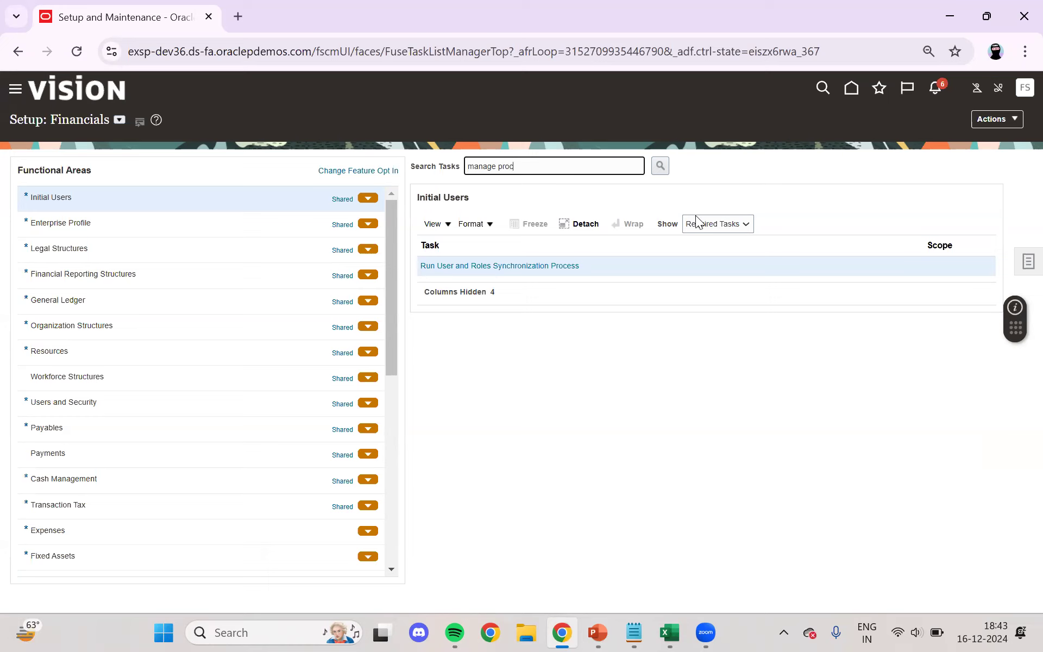
{"action": "type", "text": "urement"}
{"action": "key", "text": "Tab"}
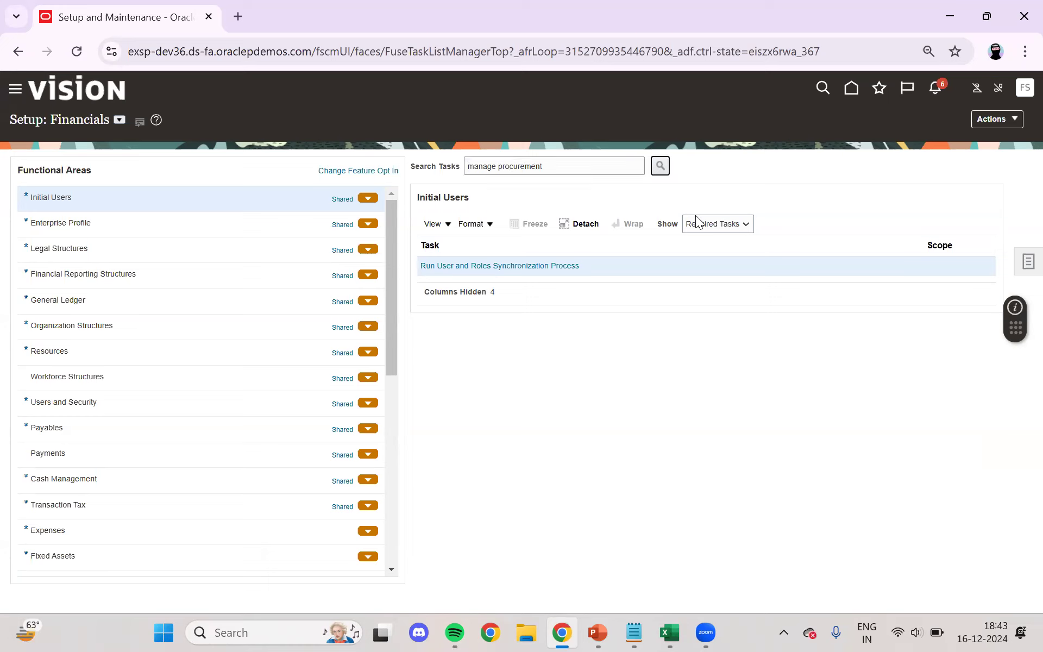
{"action": "key", "text": "Return"}
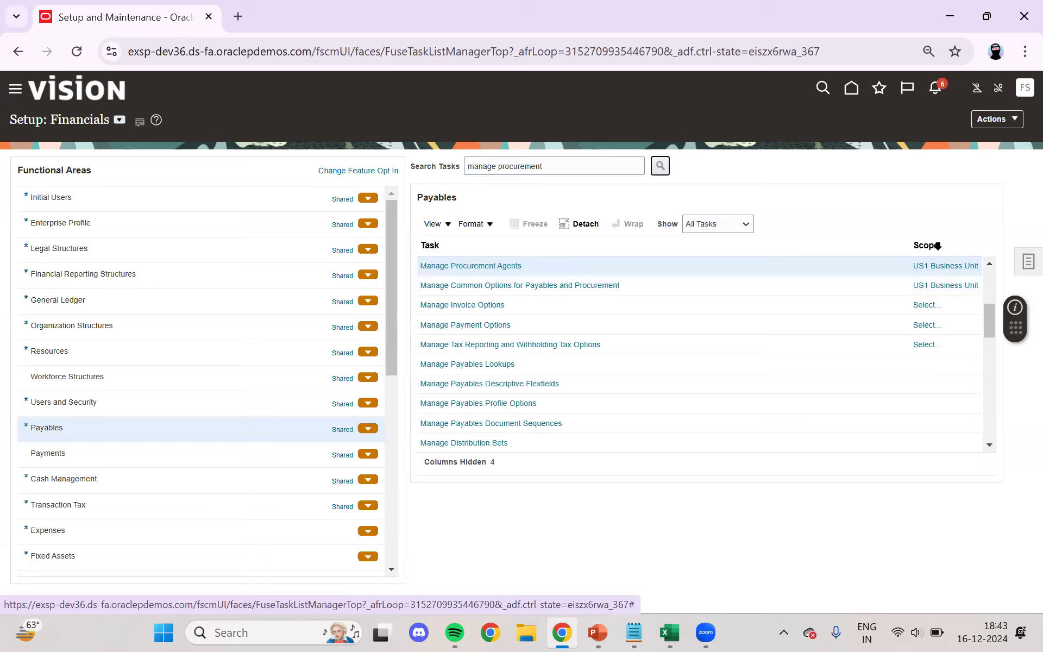
Step: Open the scope selection of the Manage Procurement Agents task and choose to select and add a business unit
{"action": "left_click", "coordinate": [925, 264]}
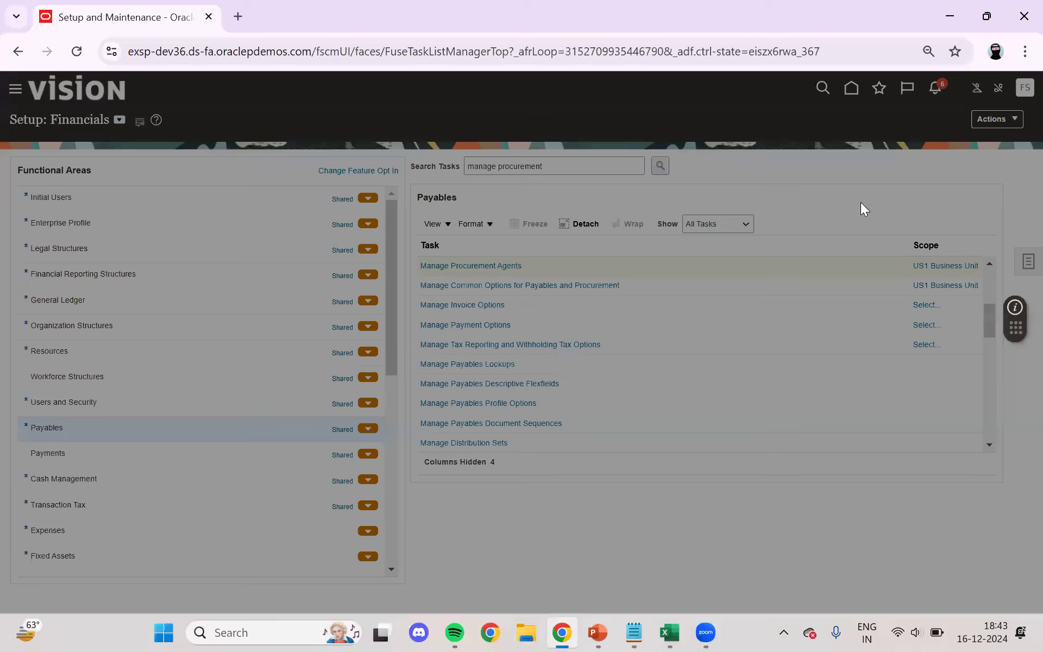
{"action": "left_click", "coordinate": [513, 366]}
{"action": "left_click", "coordinate": [485, 422]}
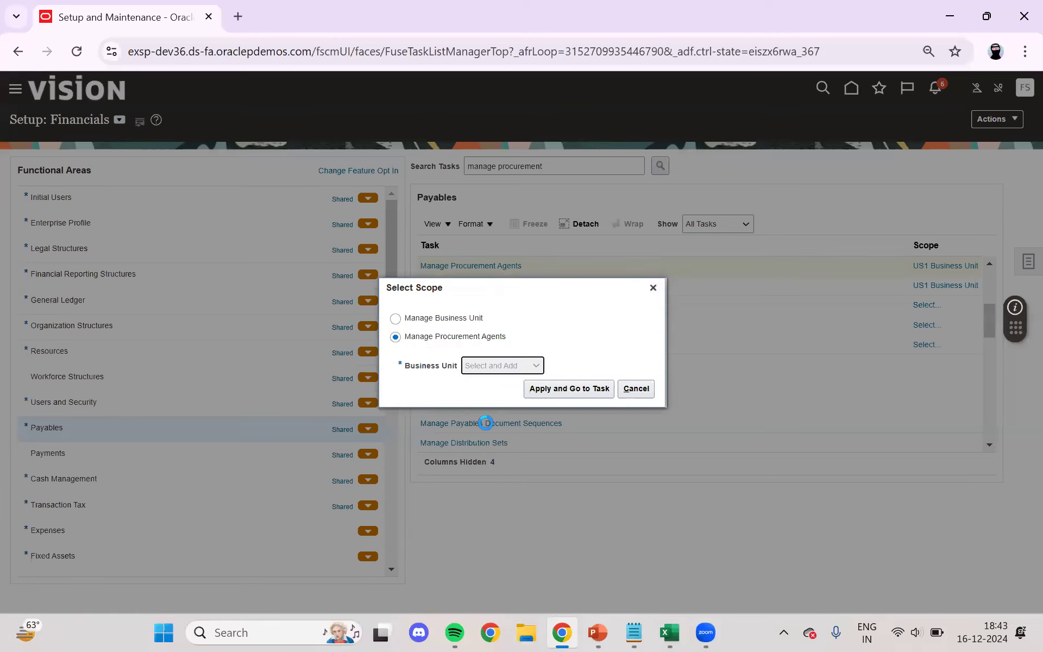
{"action": "left_click", "coordinate": [560, 389]}
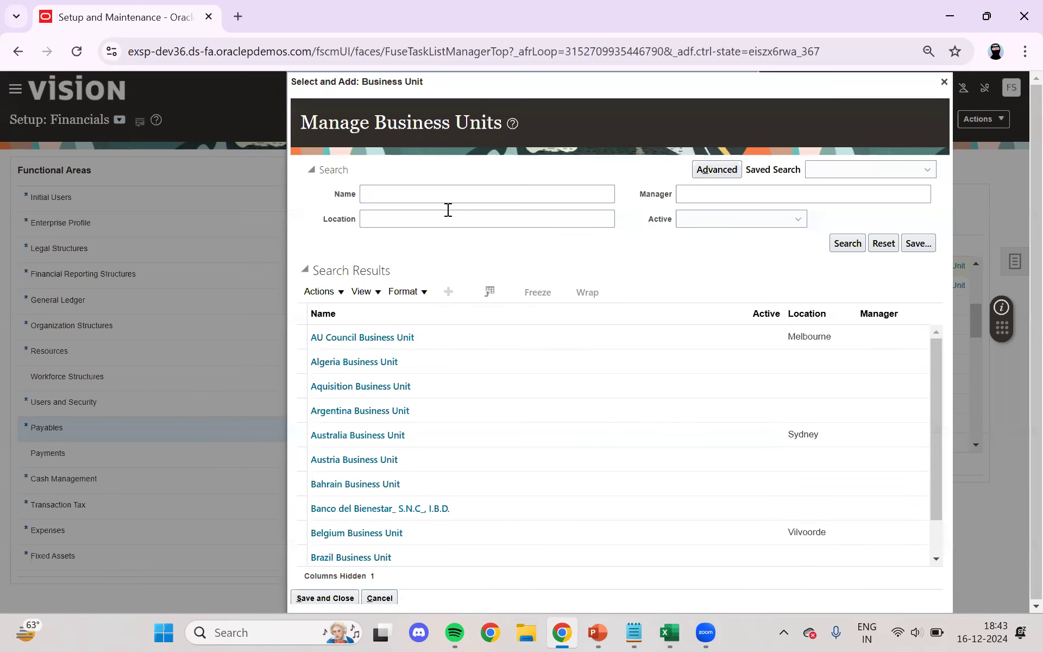
Step: Search the business units by name for "us", select US2 Business Unit and save it as the task scope
{"action": "left_click", "coordinate": [441, 194]}
{"action": "type", "text": "us"}
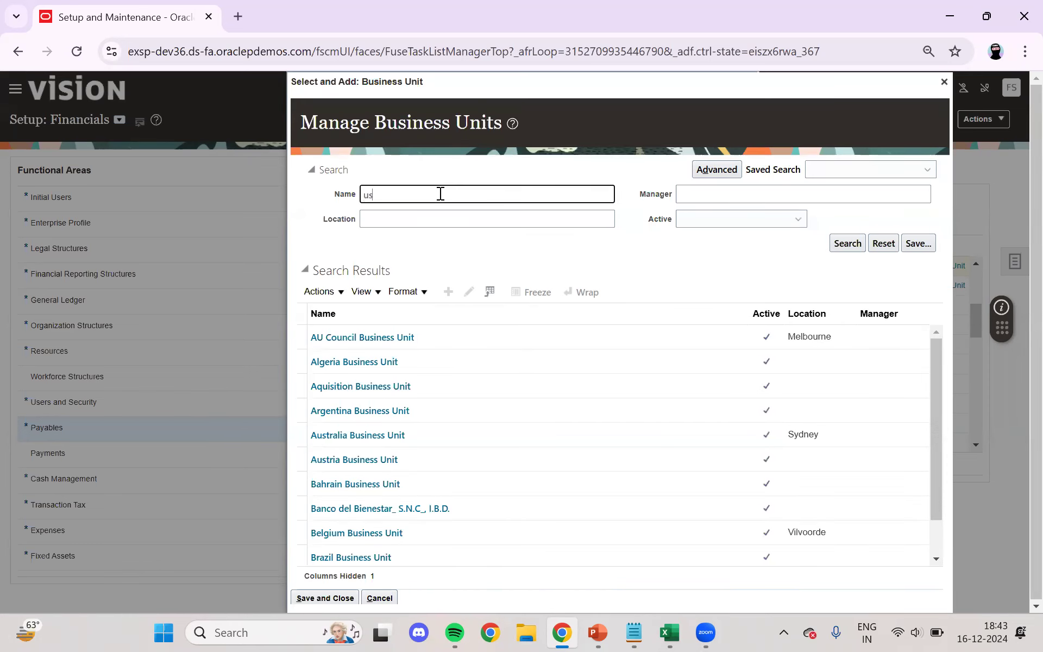
{"action": "key", "text": "Return"}
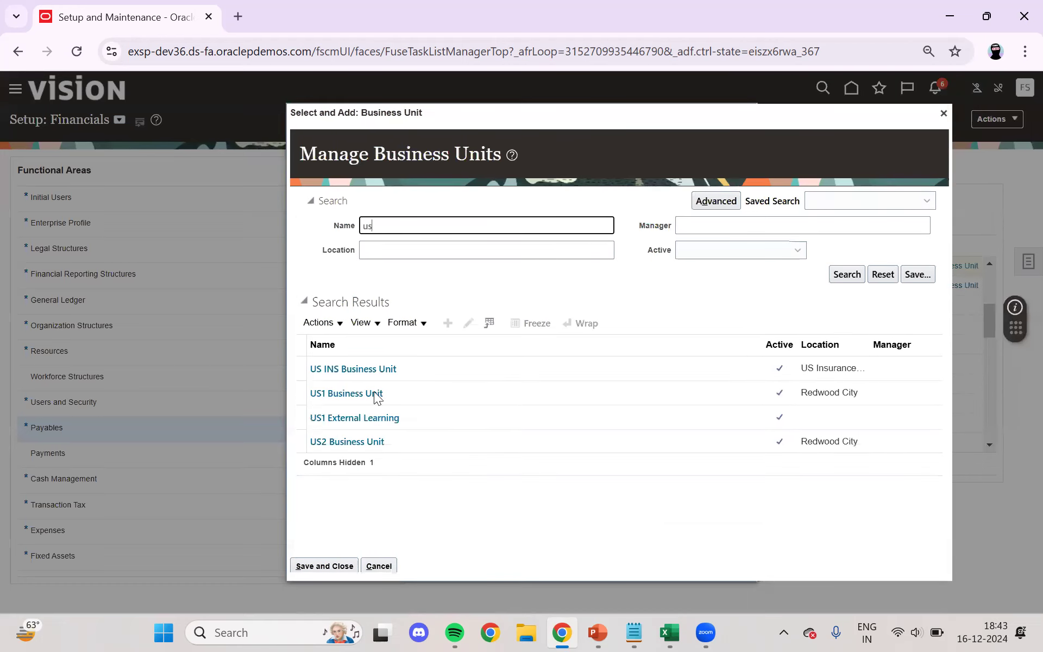
{"action": "left_click", "coordinate": [399, 441]}
{"action": "left_click", "coordinate": [326, 568]}
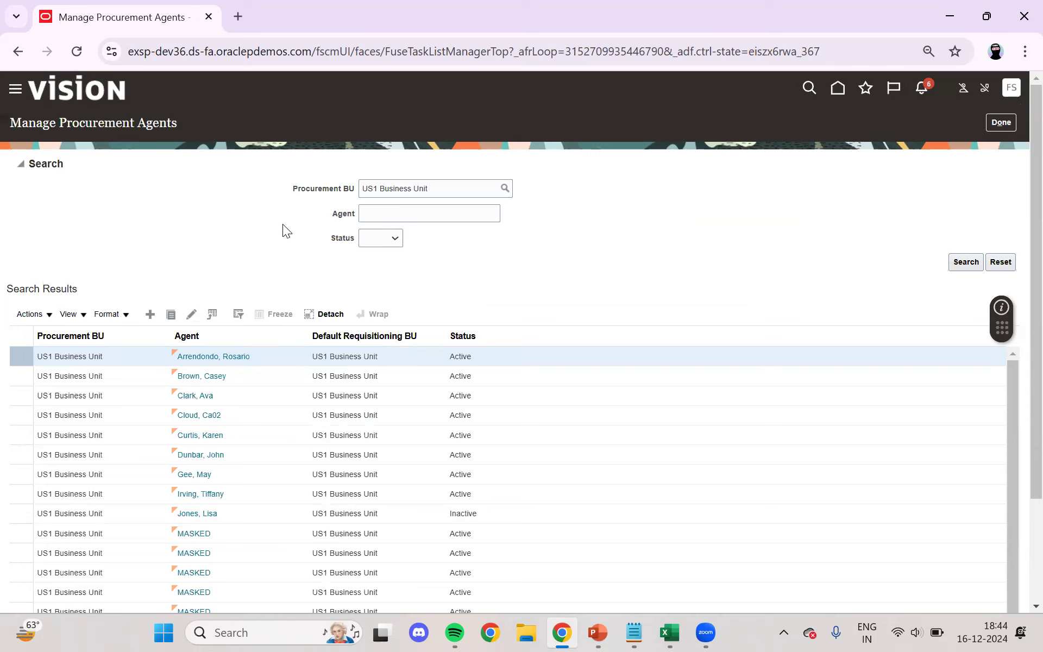
Step: Try searching the procurement agents by the login username copied from the notes in Notepad
{"action": "left_click", "coordinate": [411, 213]}
{"action": "left_click", "coordinate": [634, 632]}
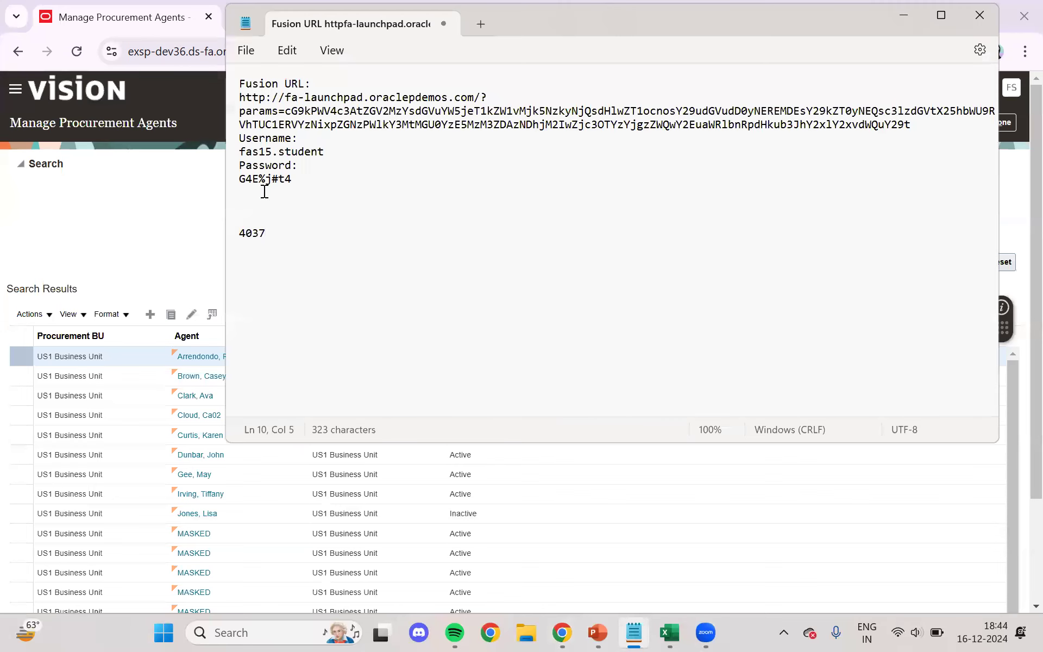
{"action": "left_click", "coordinate": [234, 157]}
{"action": "key", "text": "ctrl+c"}
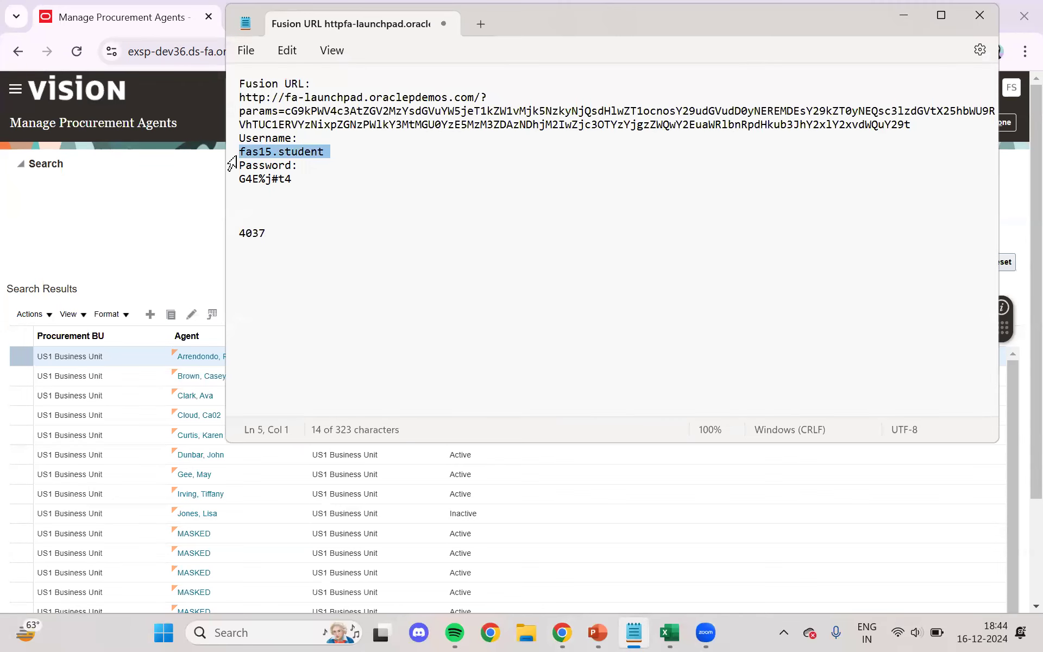
{"action": "key", "text": "alt+Tab"}
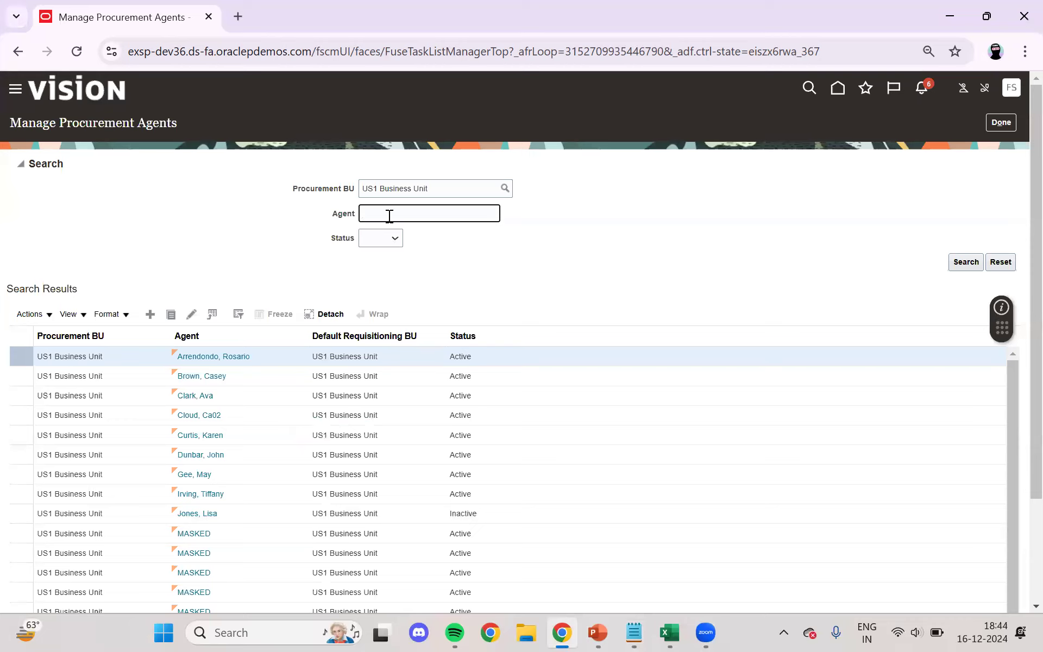
{"action": "key", "text": "ctrl+v"}
{"action": "left_click", "coordinate": [958, 267]}
Step: Replace the agent search term with "Student" and search the procurement agents of US1 Business Unit
{"action": "left_click", "coordinate": [432, 208]}
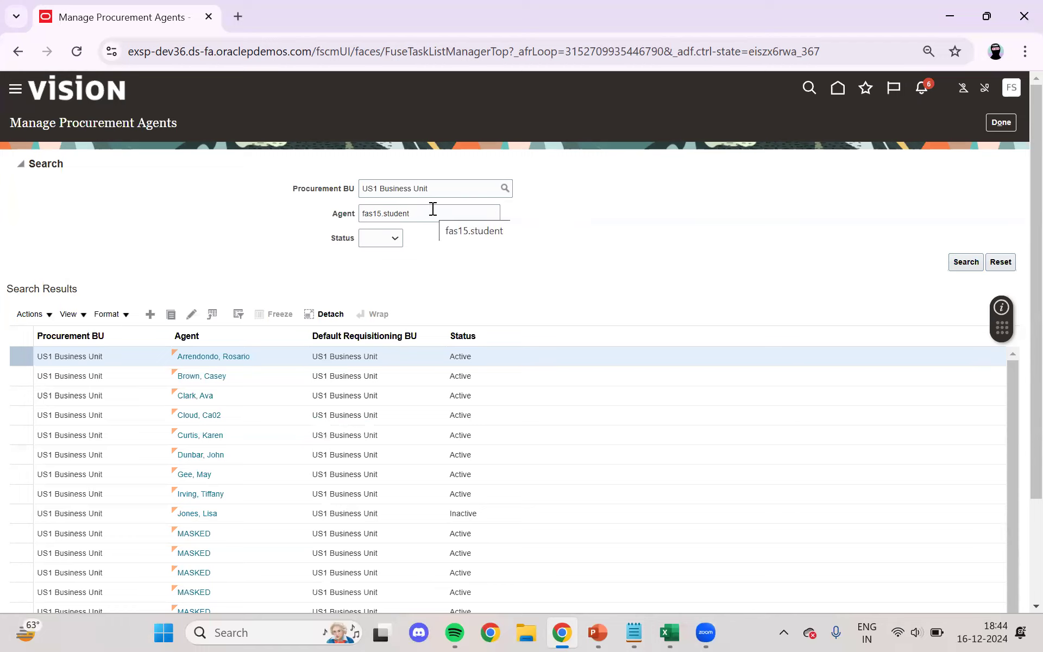
{"action": "key", "text": "BackSpace"}
{"action": "key", "text": "BackSpace"}
{"action": "key", "text": "BackSpace"}
{"action": "key", "text": "BackSpace"}
{"action": "key", "text": "BackSpace"}
{"action": "key", "text": "BackSpace"}
{"action": "key", "text": "BackSpace"}
{"action": "key", "text": "BackSpace"}
{"action": "key", "text": "BackSpace"}
{"action": "key", "text": "BackSpace"}
{"action": "key", "text": "BackSpace"}
{"action": "key", "text": "BackSpace"}
{"action": "key", "text": "BackSpace"}
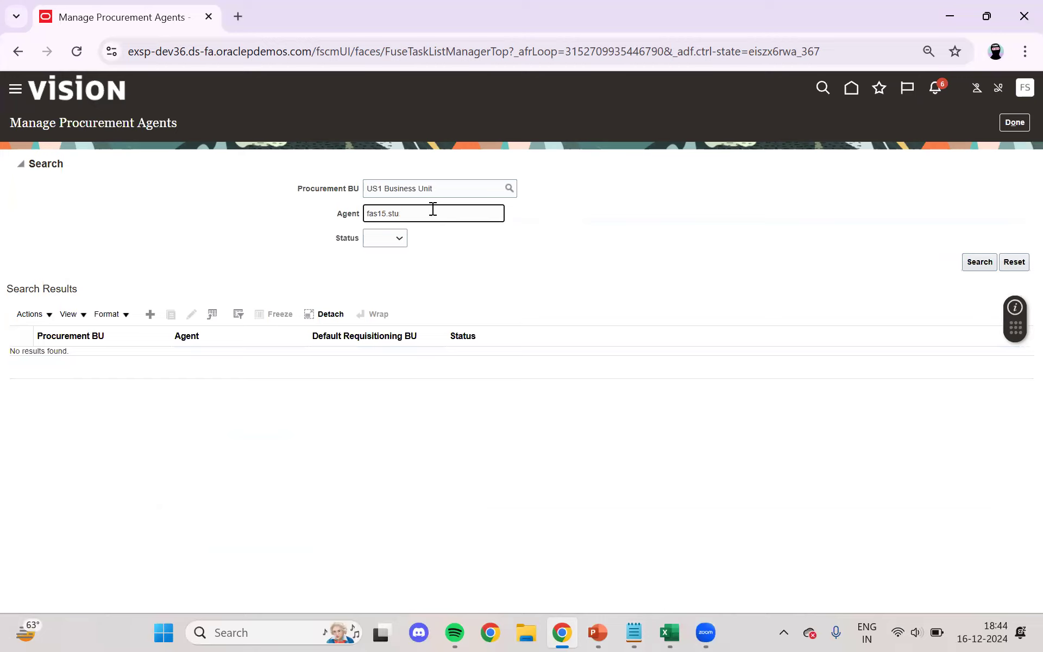
{"action": "type", "text": "Student"}
{"action": "left_click", "coordinate": [986, 264]}
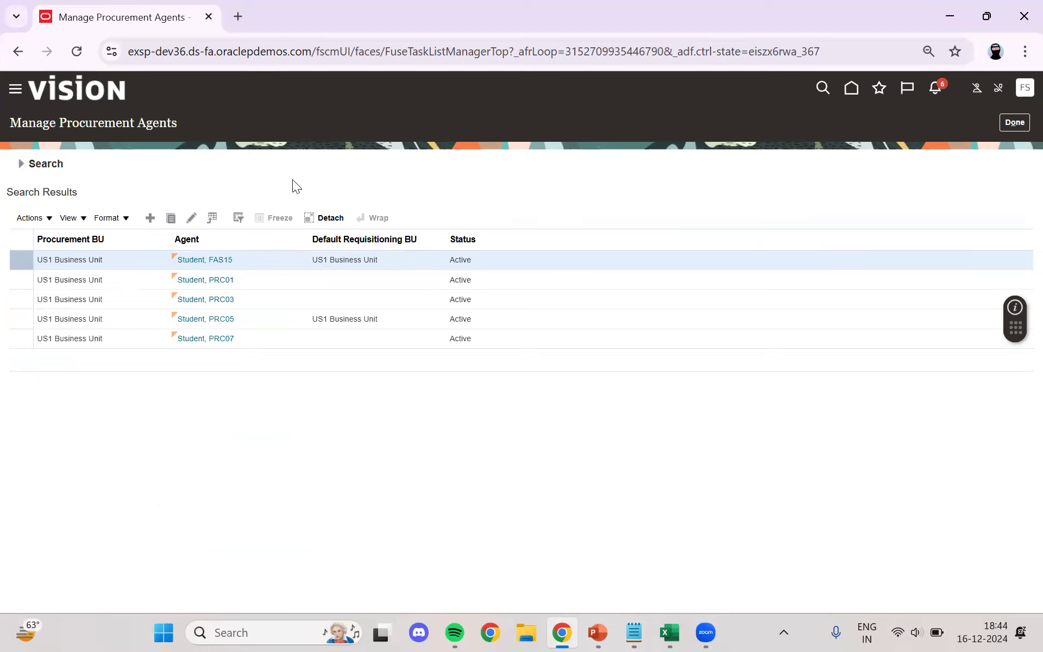
Step: Try to create a new procurement agent with US2 as its procurement BU, and cancel the form
{"action": "left_click", "coordinate": [150, 217]}
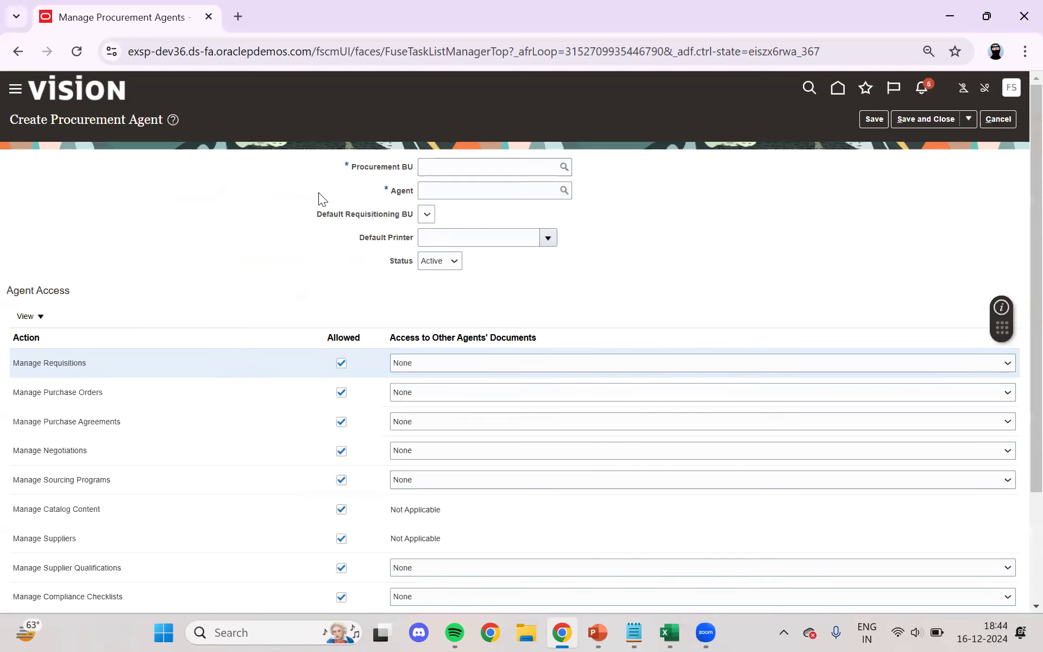
{"action": "left_click", "coordinate": [453, 169]}
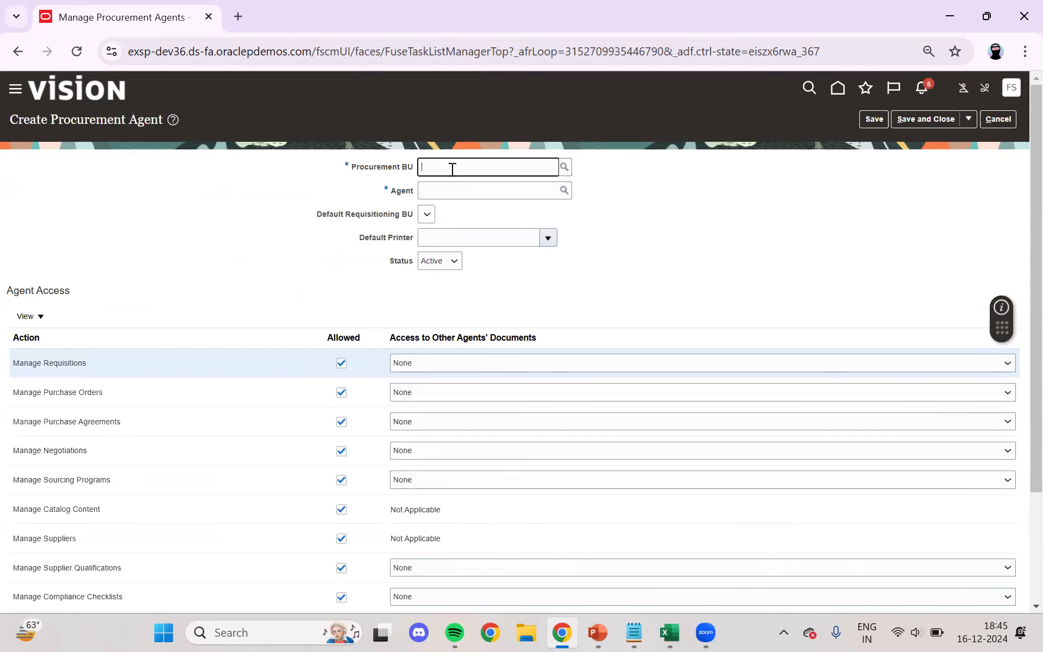
{"action": "type", "text": "US2"}
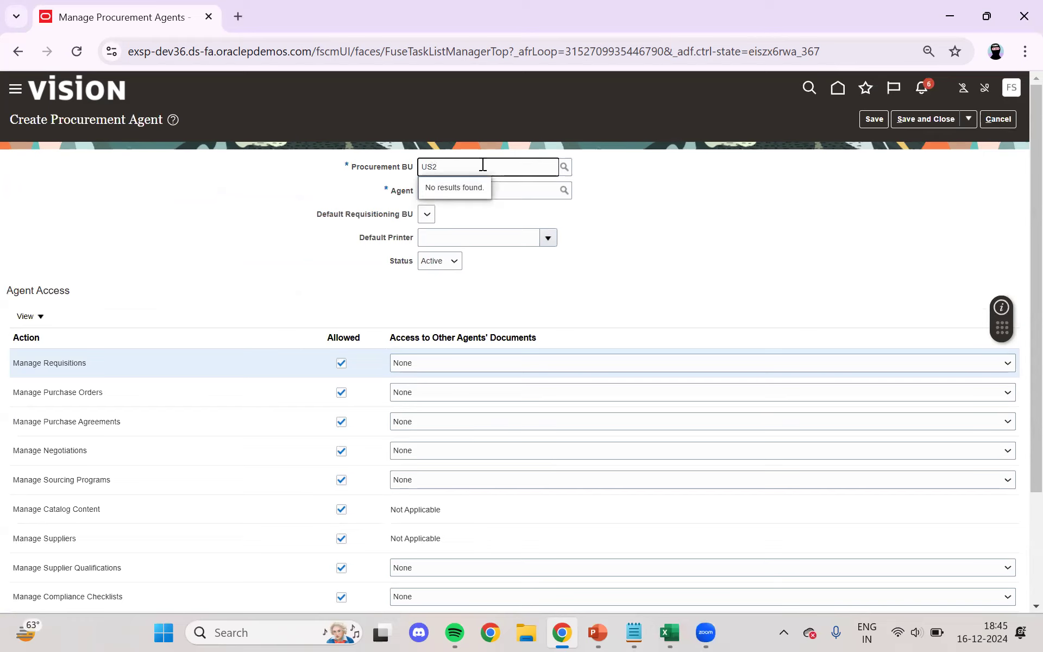
{"action": "left_click", "coordinate": [564, 167]}
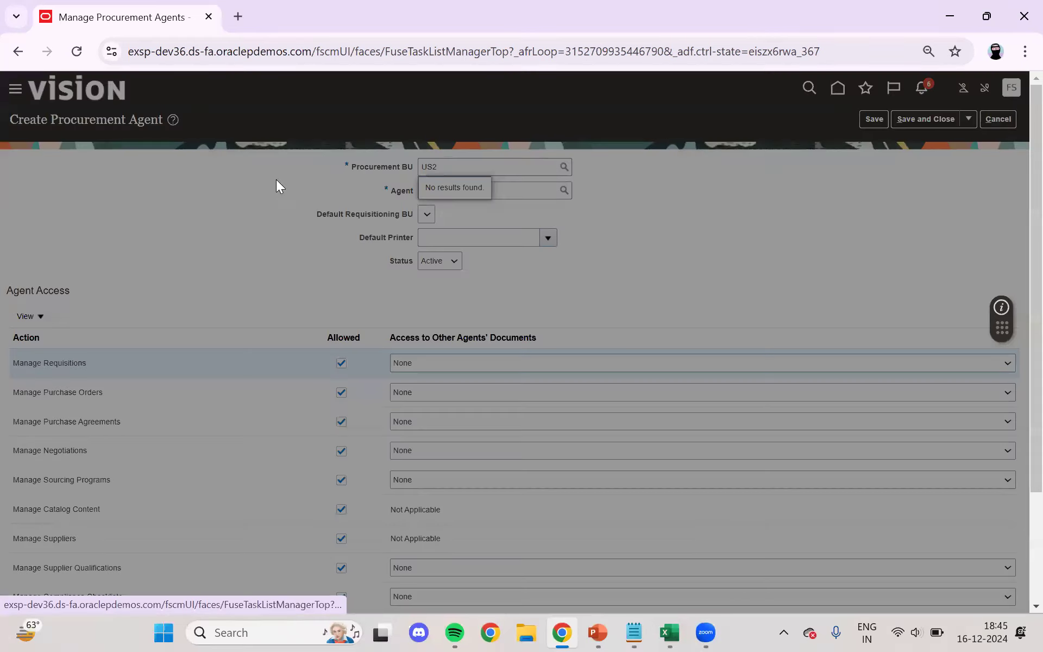
{"action": "left_click", "coordinate": [621, 269]}
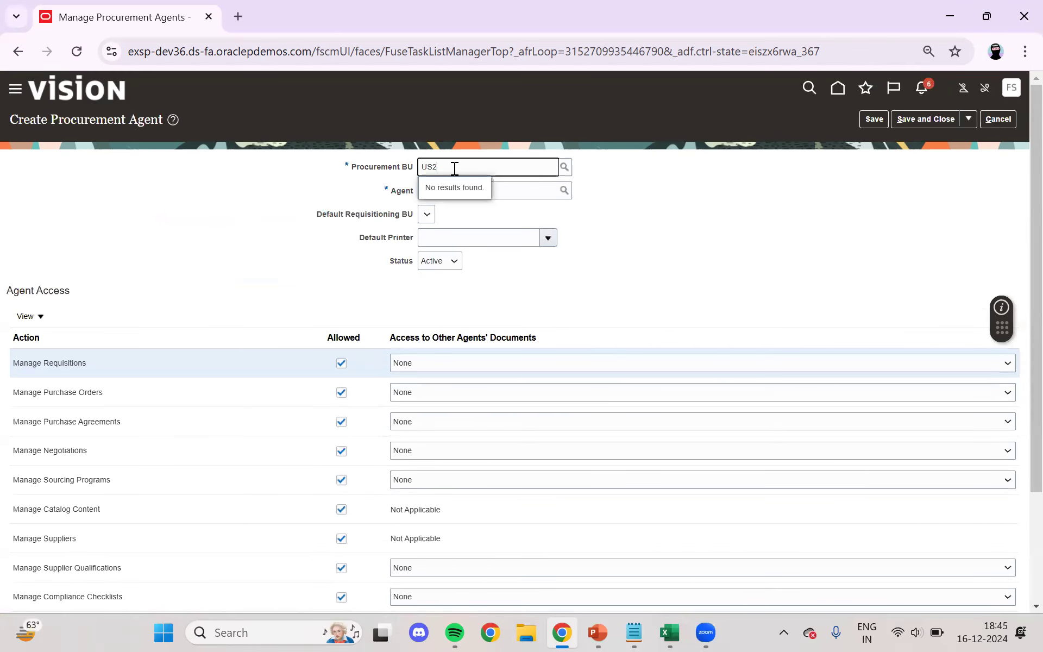
{"action": "key", "text": "BackSpace"}
{"action": "key", "text": "BackSpace"}
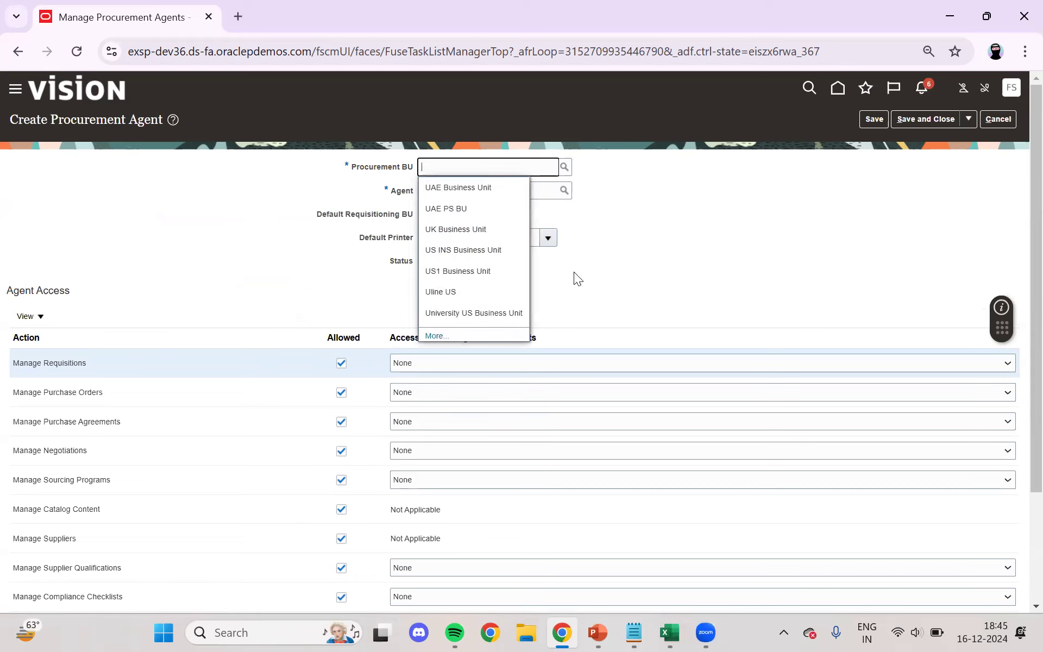
{"action": "left_click", "coordinate": [999, 120]}
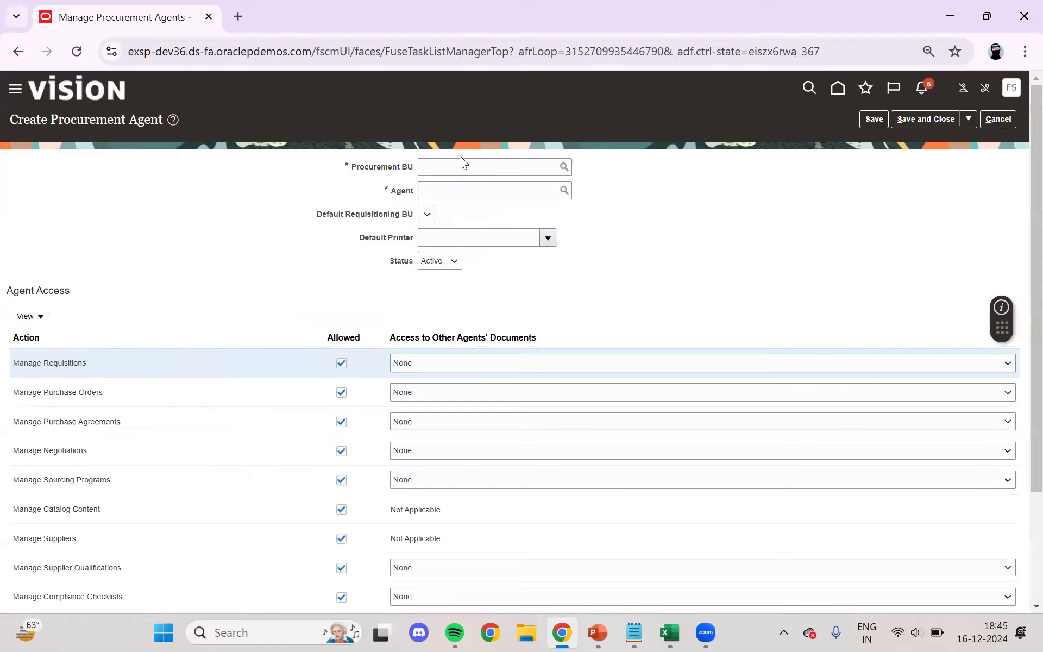
{"action": "left_click", "coordinate": [1001, 118]}
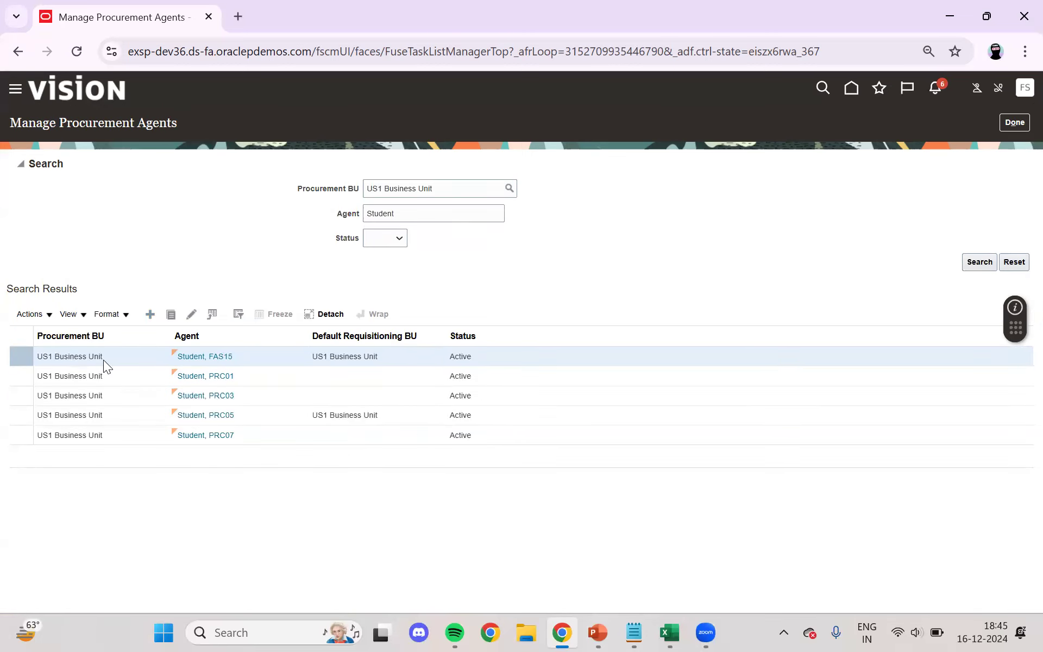
Step: Open the first listed agent for editing and examine its status options and the Manage Requisitions options for access to other agents' documents
{"action": "left_click", "coordinate": [192, 317]}
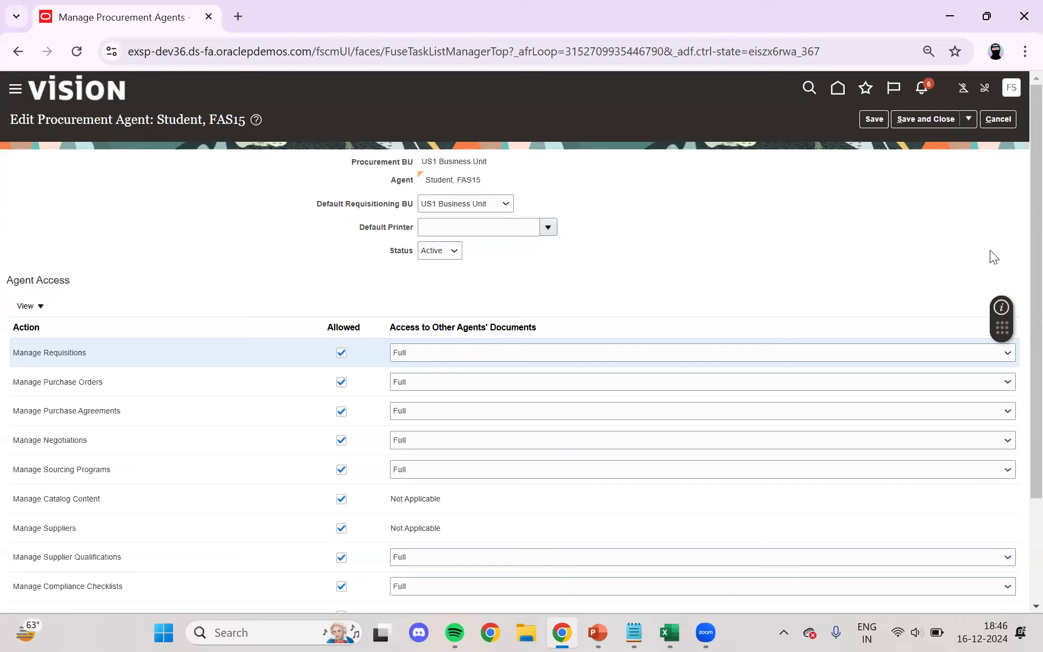
{"action": "scroll", "coordinate": [1018, 261], "scroll_direction": "down", "scroll_amount": 2}
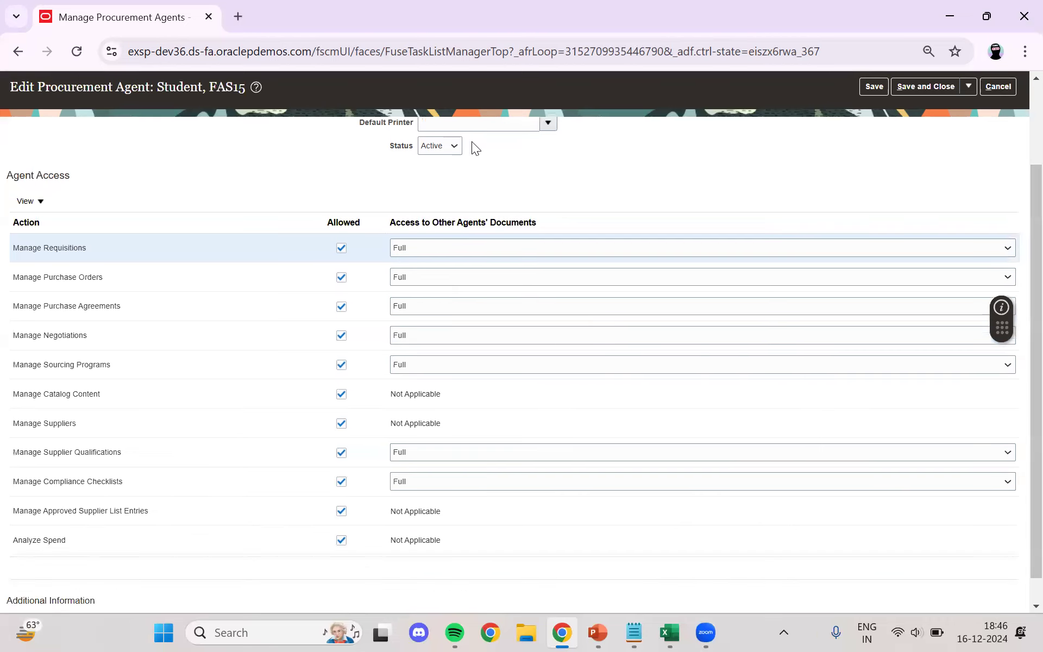
{"action": "left_click", "coordinate": [451, 145]}
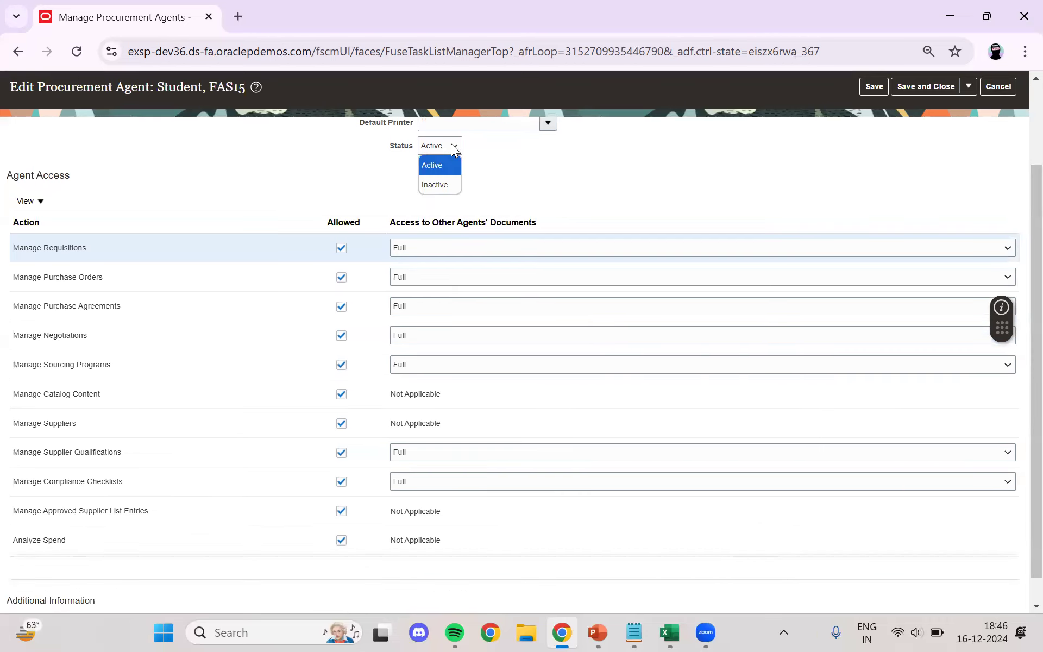
{"action": "left_click", "coordinate": [533, 193]}
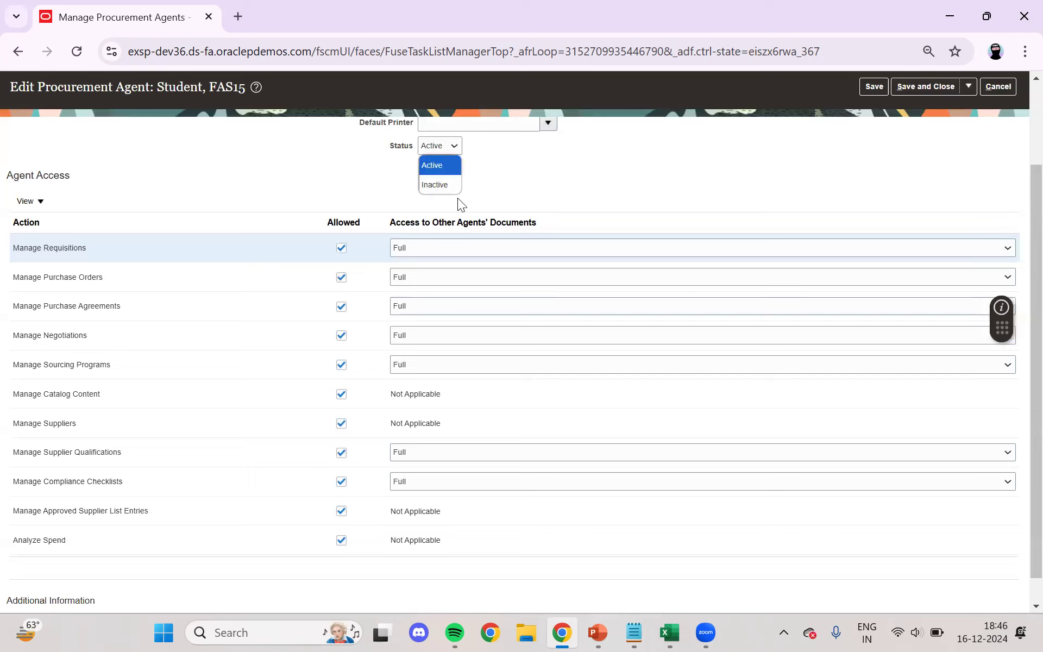
{"action": "left_click", "coordinate": [536, 188]}
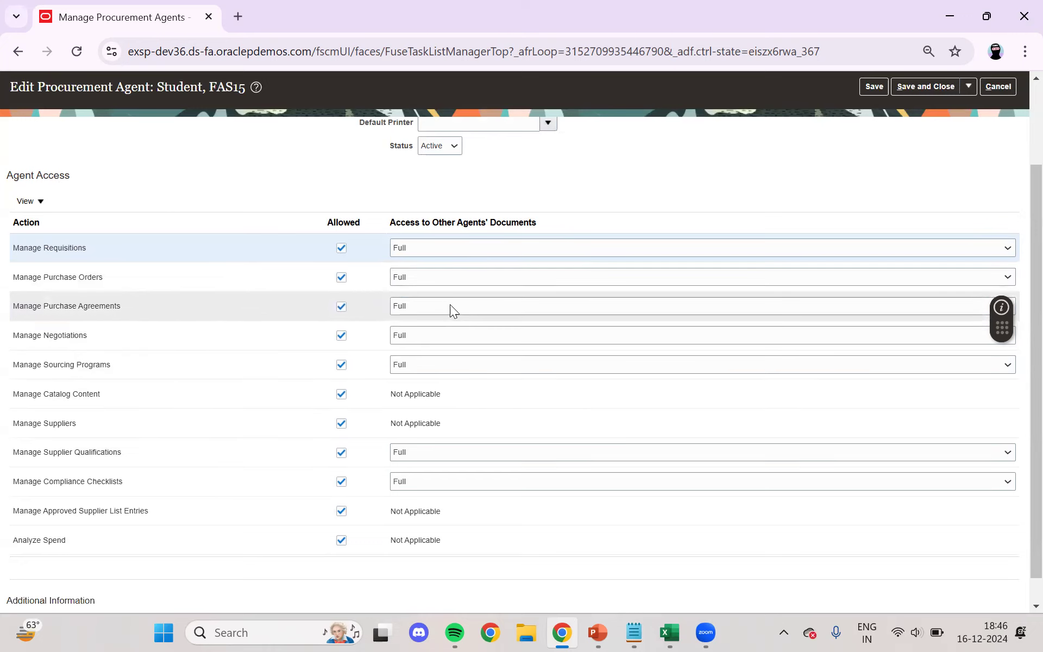
{"action": "left_click", "coordinate": [453, 251]}
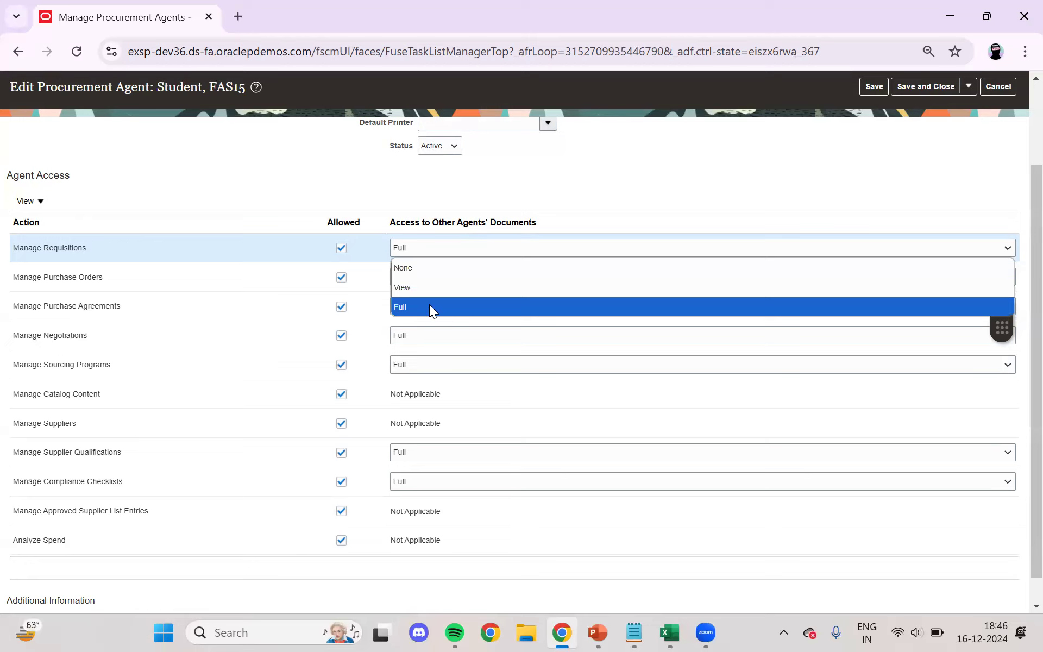
{"action": "left_click", "coordinate": [584, 208]}
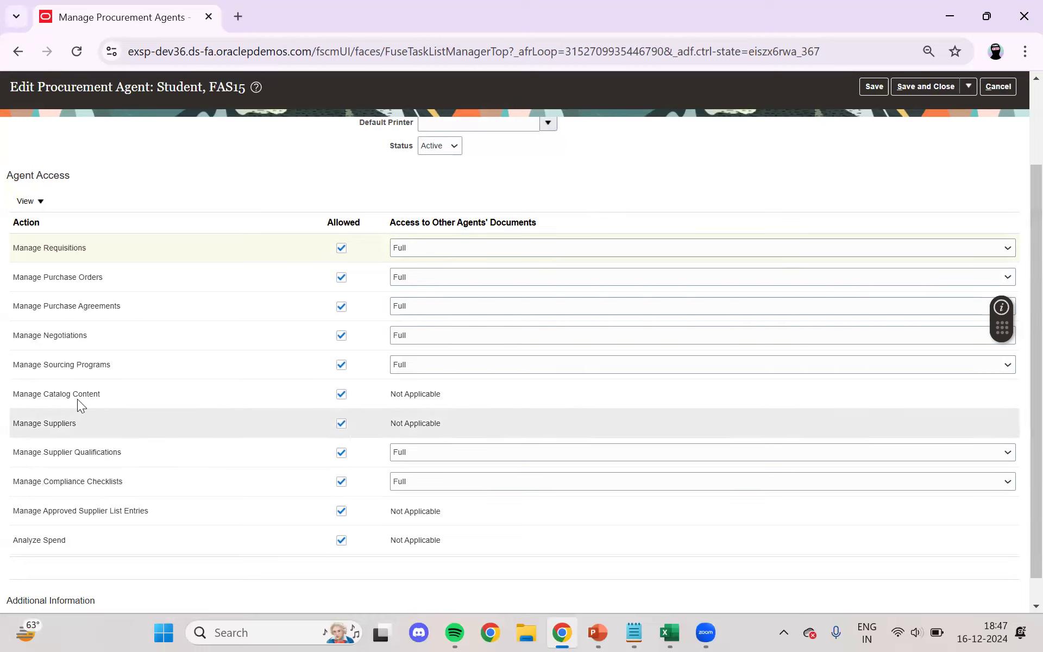
Step: Save and close the agent record and finish the Manage Procurement Agents task
{"action": "scroll", "coordinate": [1017, 381], "scroll_direction": "up", "scroll_amount": 3}
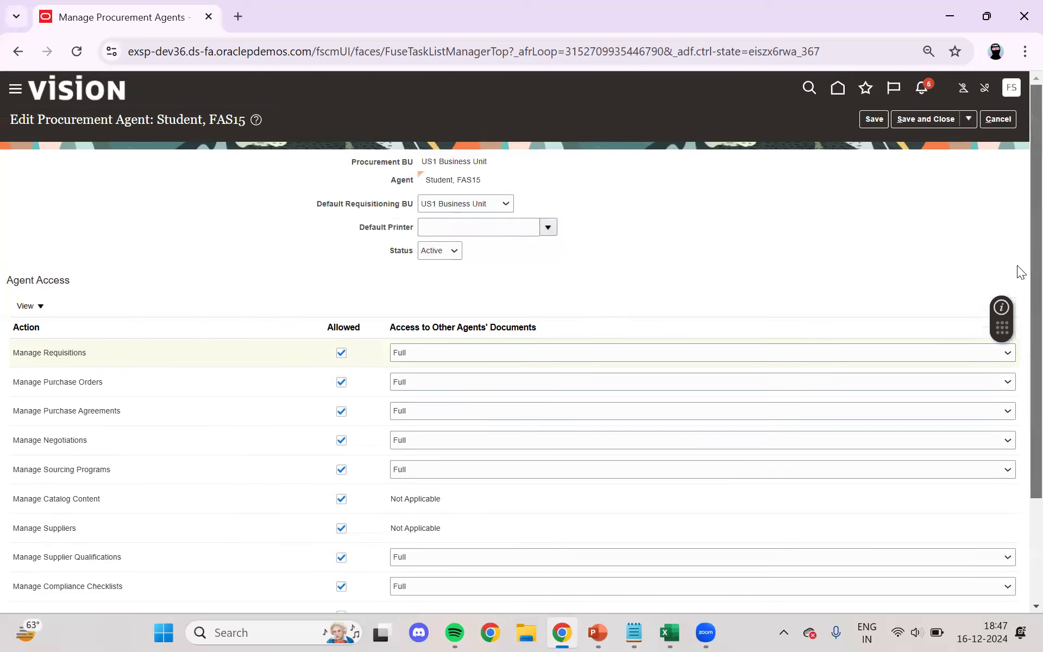
{"action": "left_click", "coordinate": [874, 120]}
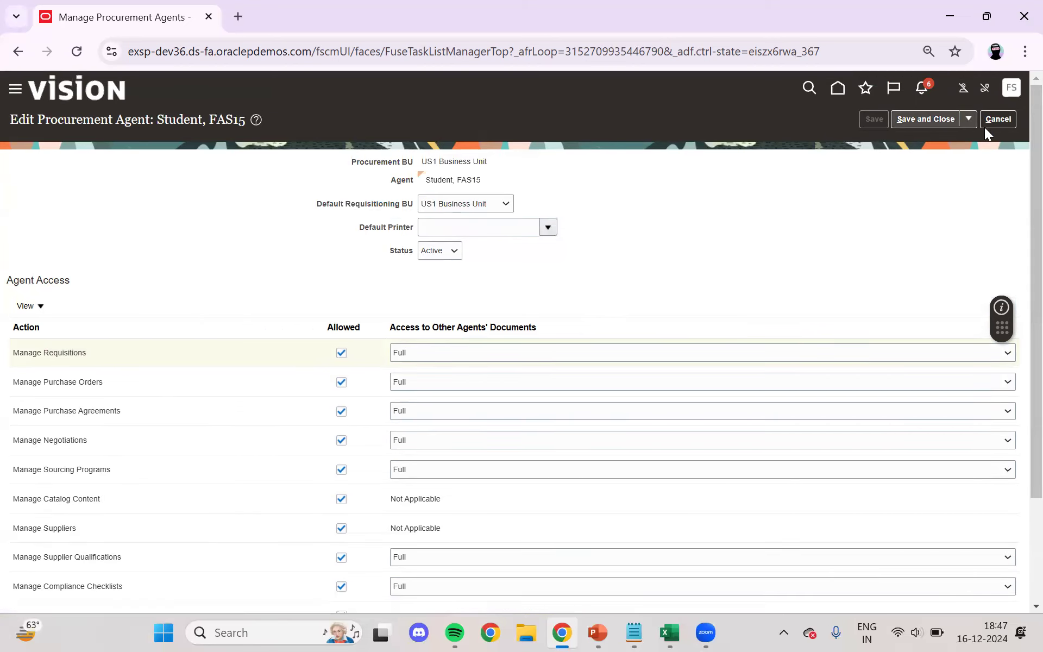
{"action": "left_click", "coordinate": [934, 124]}
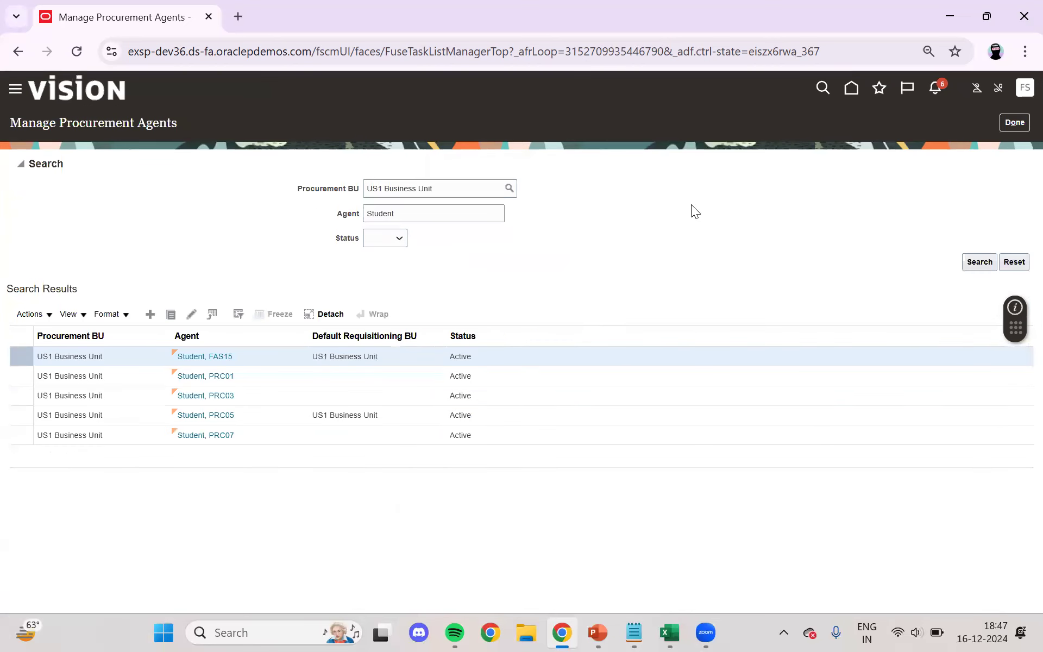
{"action": "left_click", "coordinate": [1013, 122]}
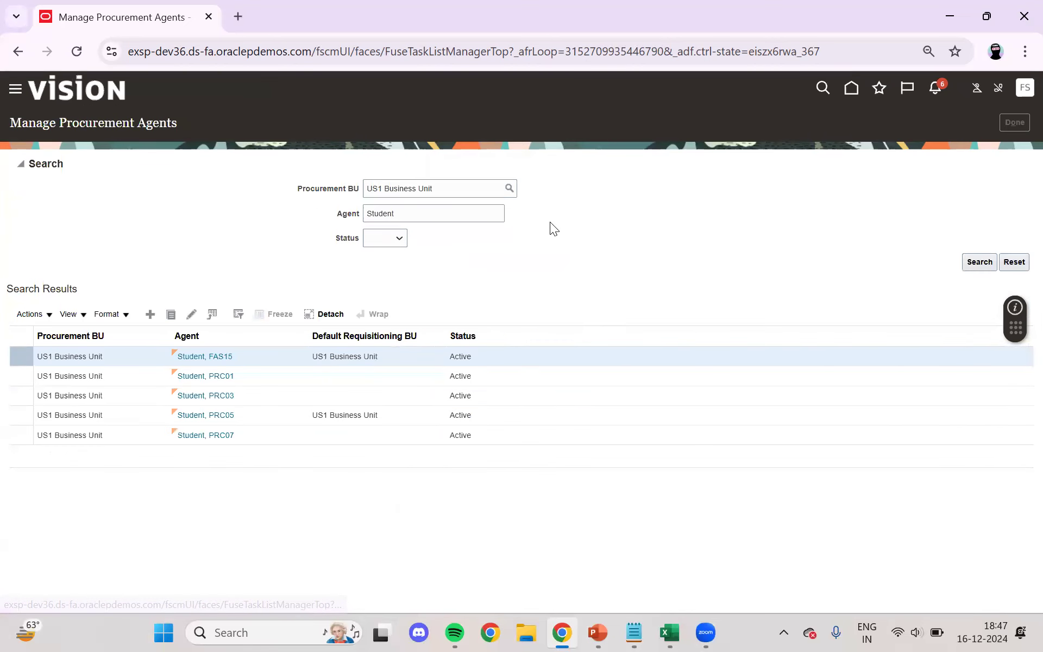